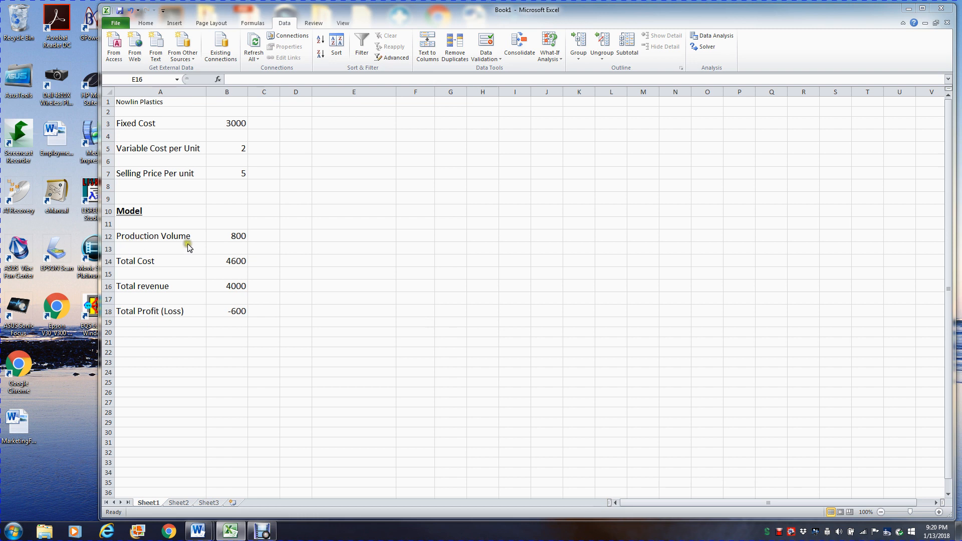
- Correct the label in A16 to read "Total Revenue" with a capital R
{"action": "left_click", "coordinate": [139, 286]}
{"action": "double_click", "coordinate": [139, 287]}
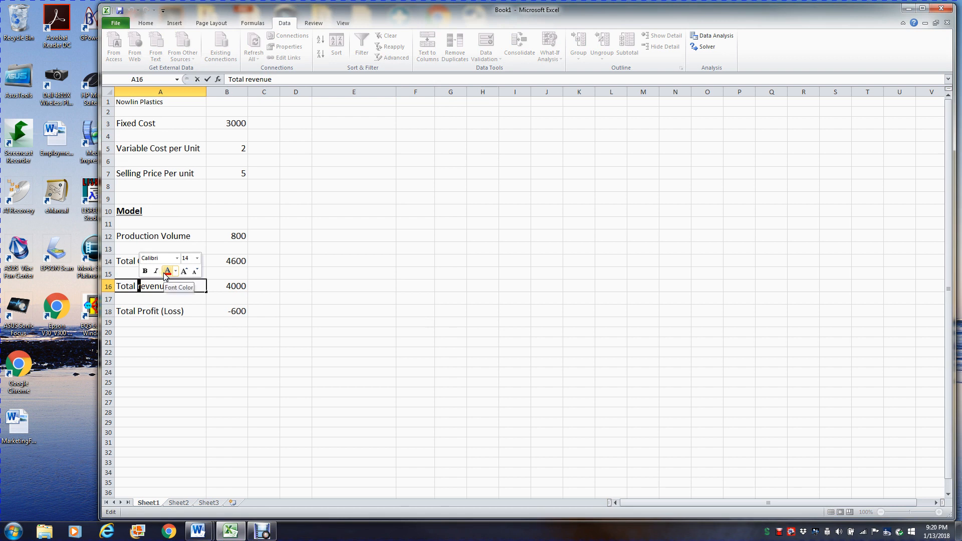
{"action": "type", "text": "R"}
{"action": "key", "text": "Delete"}
{"action": "key", "text": "Delete"}
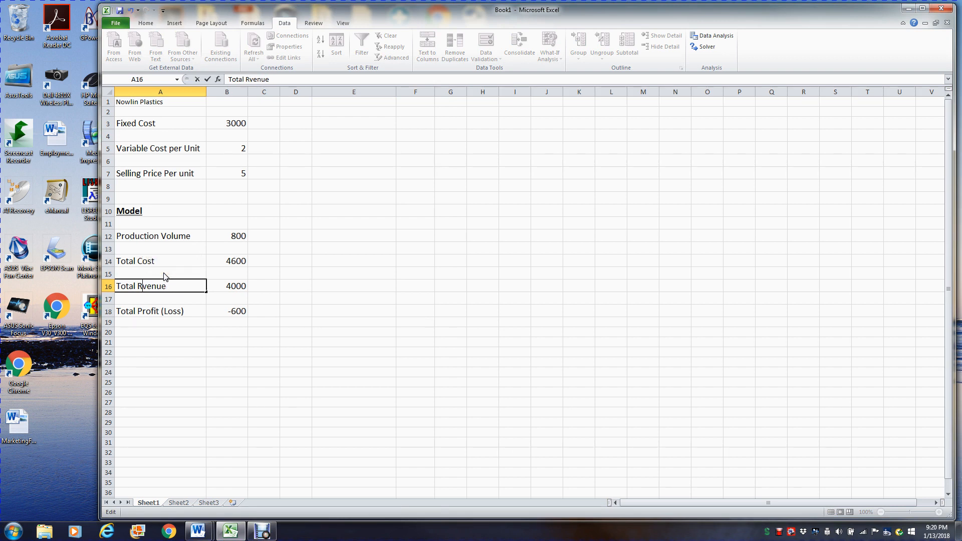
{"action": "type", "text": "e"}
- Examine the fixed cost, variable cost, selling price and production volume inputs and the Total Cost formula in B14
{"action": "left_click", "coordinate": [211, 119]}
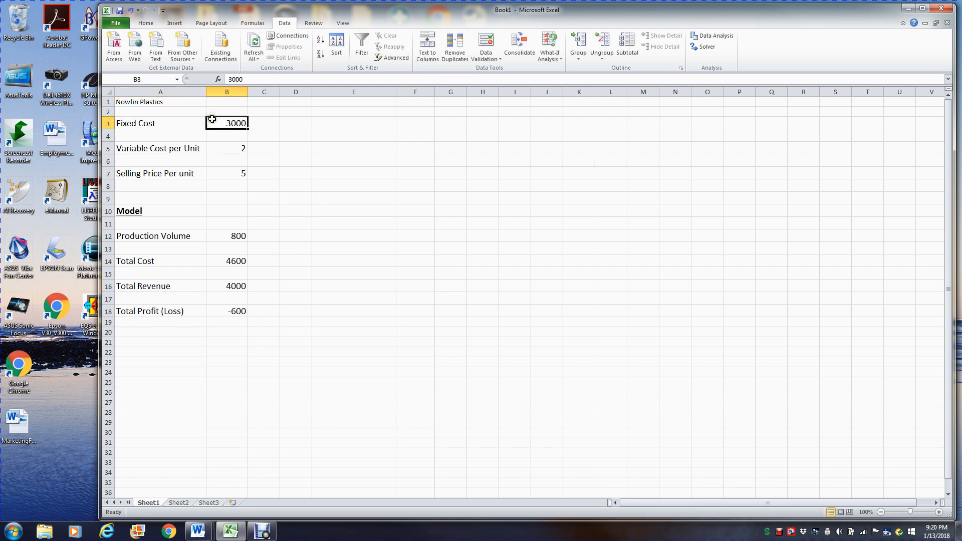
{"action": "left_click", "coordinate": [225, 148]}
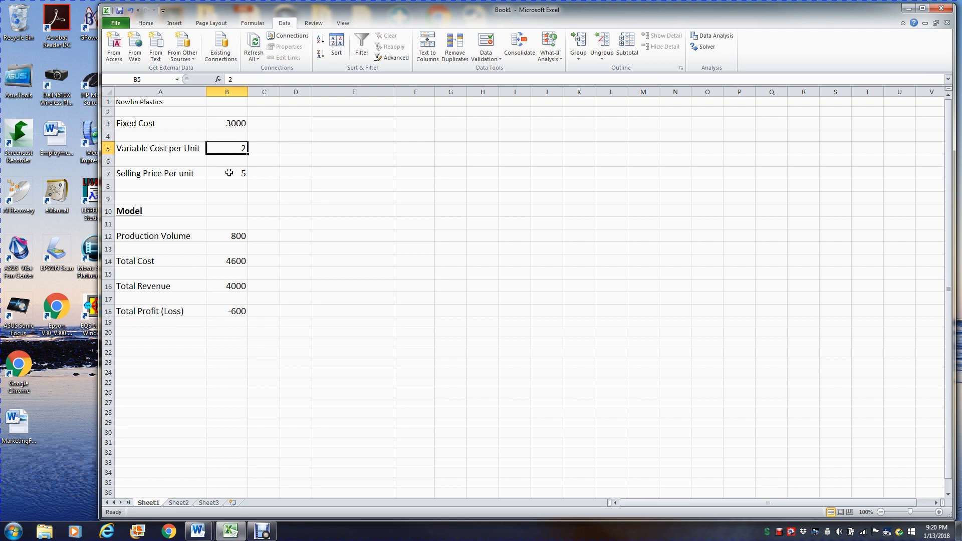
{"action": "left_click", "coordinate": [229, 173]}
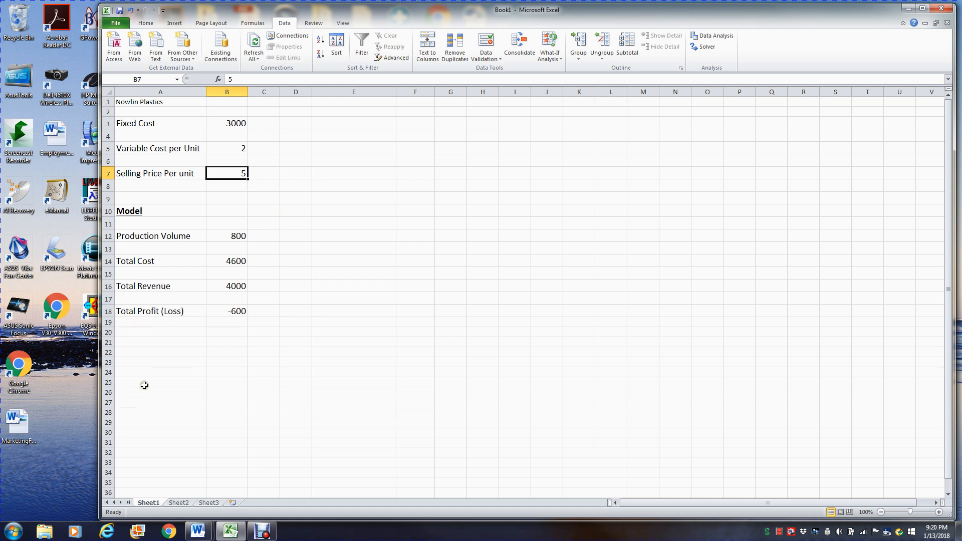
{"action": "left_click", "coordinate": [225, 238]}
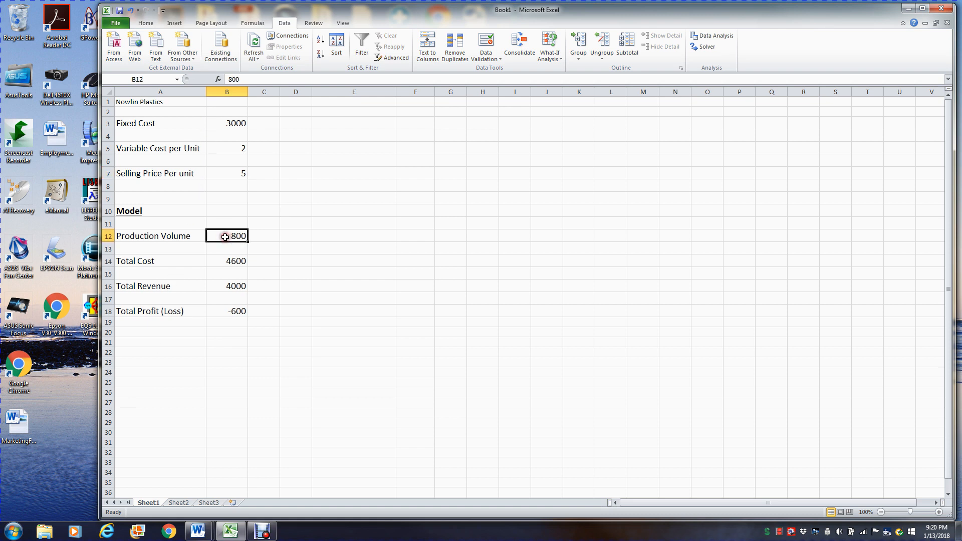
{"action": "left_click", "coordinate": [219, 263]}
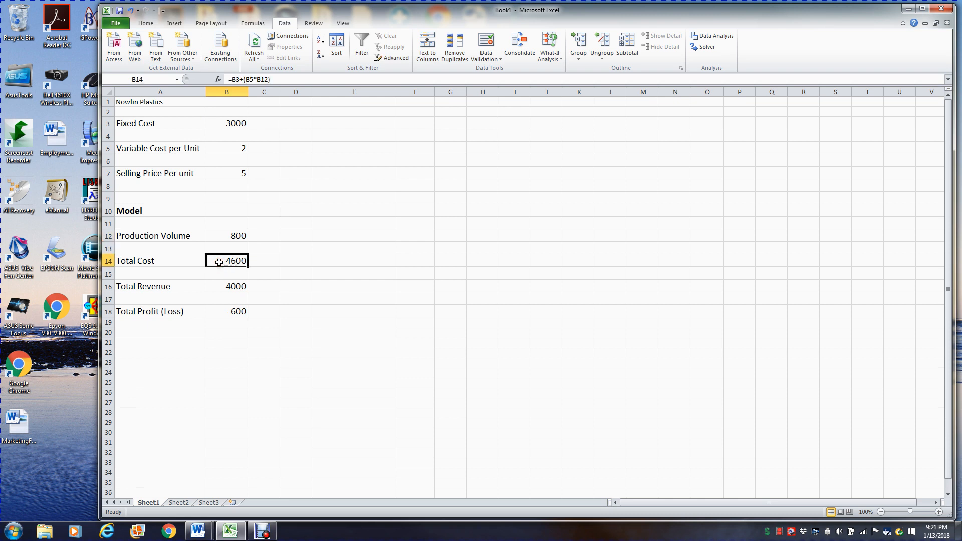
{"action": "double_click", "coordinate": [219, 263]}
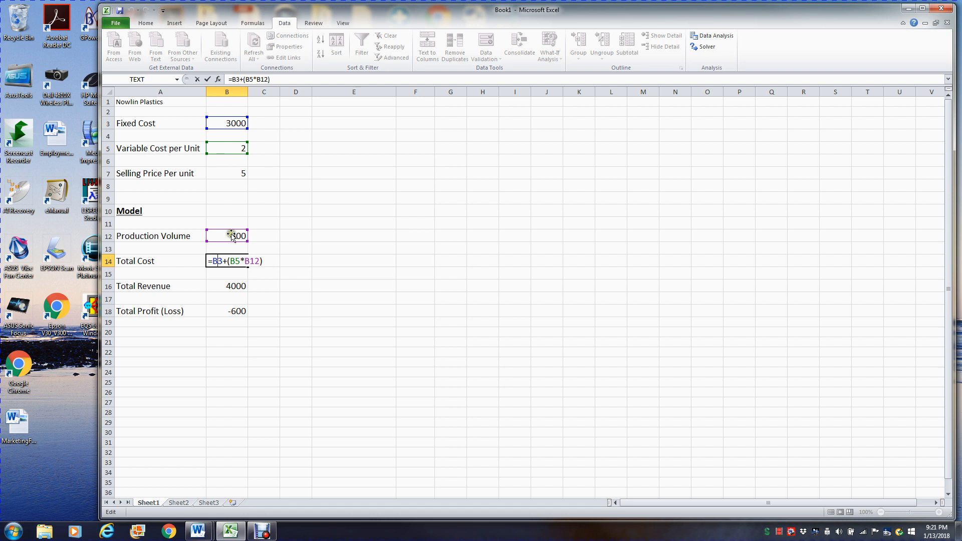
{"action": "left_click", "coordinate": [220, 261]}
{"action": "key", "text": "ctrl+Return"}
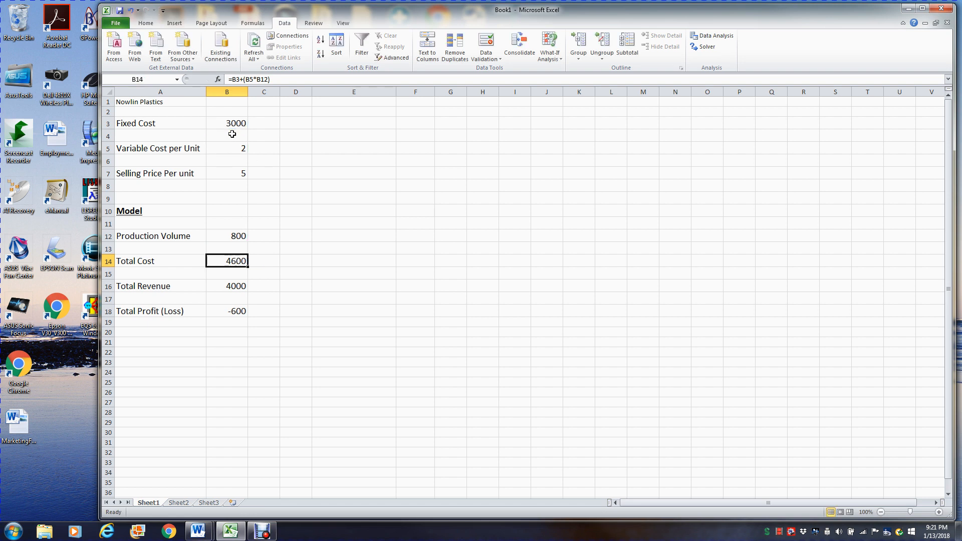
- Inspect the Total Revenue formula in B16 and the cells it refers to
{"action": "left_click", "coordinate": [270, 535]}
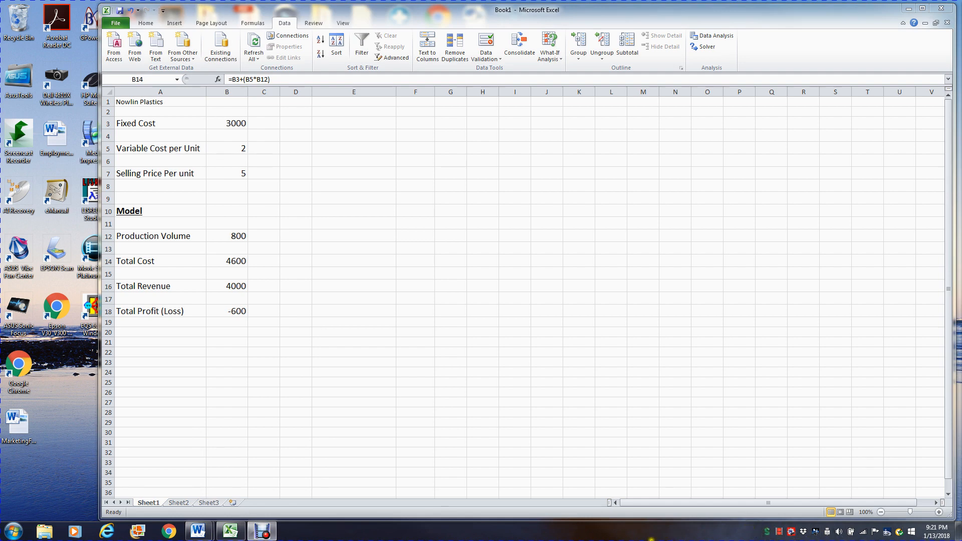
{"action": "left_click", "coordinate": [228, 287]}
{"action": "left_click", "coordinate": [227, 286]}
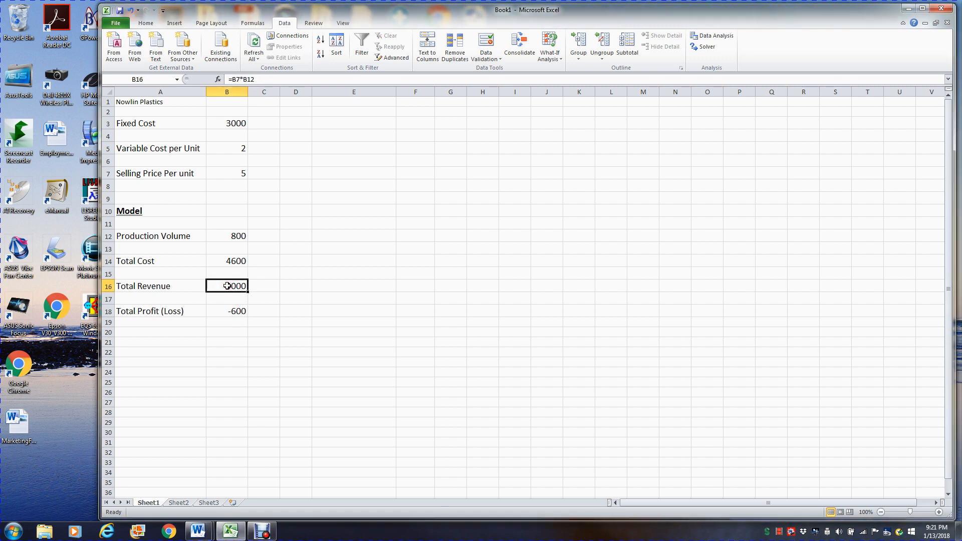
{"action": "double_click", "coordinate": [227, 287]}
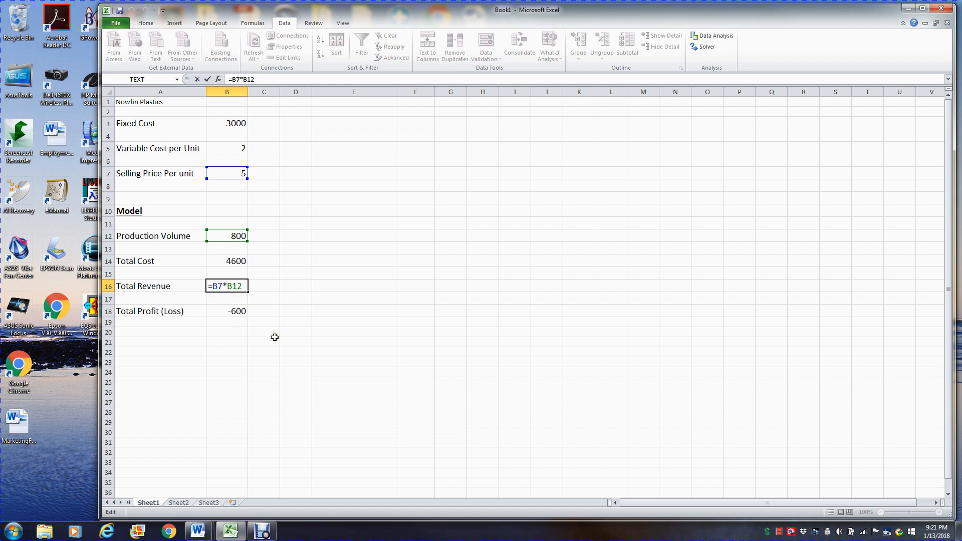
{"action": "key", "text": "ctrl+Return"}
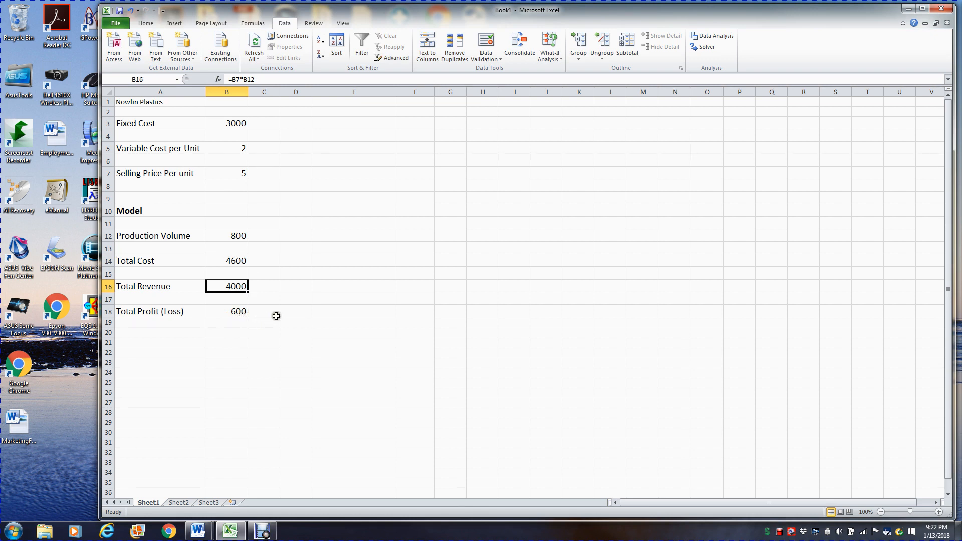
- Apply the dollar Accounting format to B3:B18 and widen column B so the amounts fit
{"action": "left_click_drag", "start_coordinate": [223, 124], "coordinate": [220, 311]}
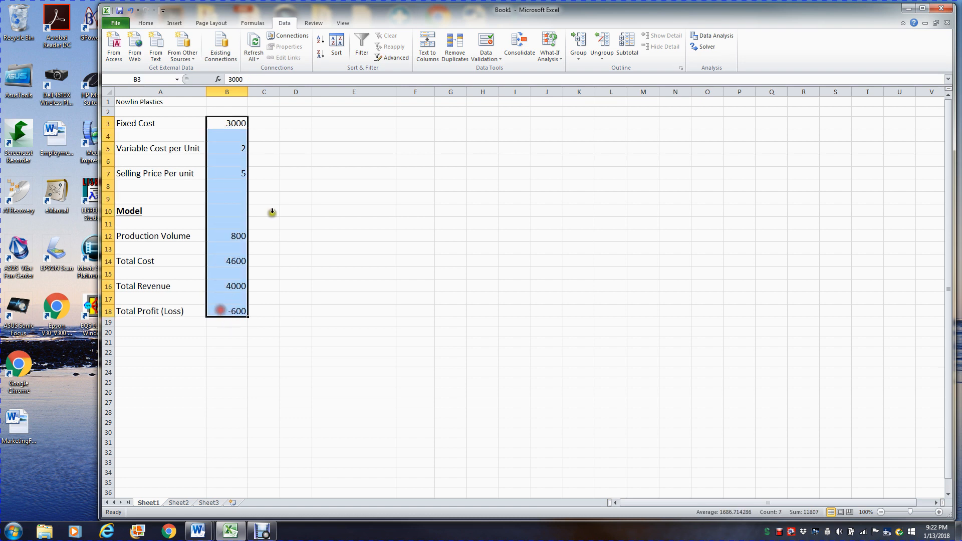
{"action": "left_click", "coordinate": [145, 24]}
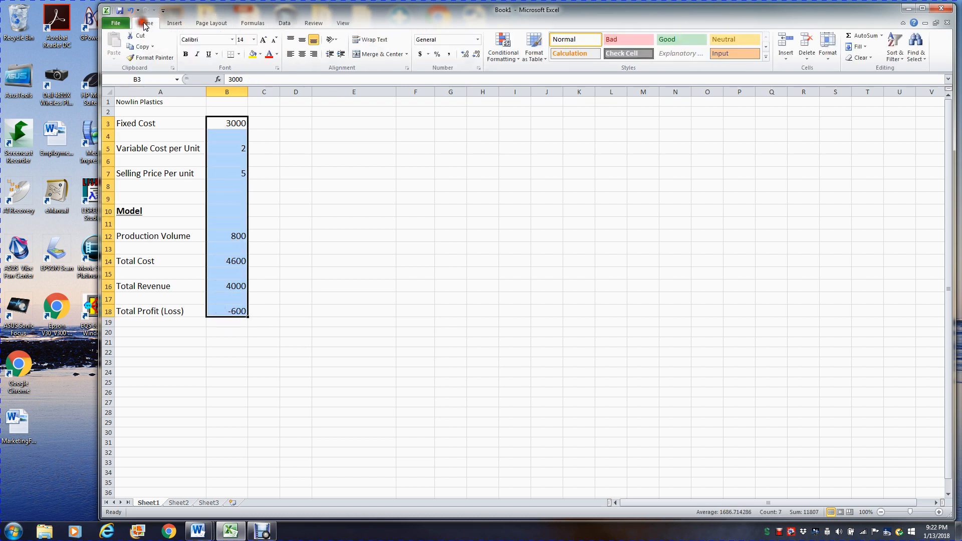
{"action": "left_click", "coordinate": [420, 54]}
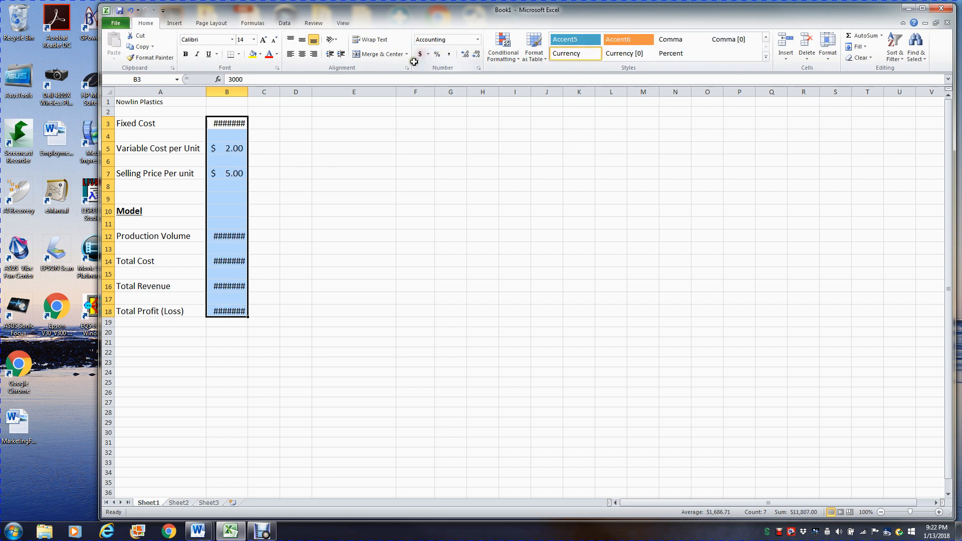
{"action": "left_click", "coordinate": [296, 260]}
{"action": "left_click_drag", "start_coordinate": [248, 92], "coordinate": [262, 92]}
- Change the production volume in B12 to the Comma number style without a dollar sign
{"action": "left_click", "coordinate": [236, 233]}
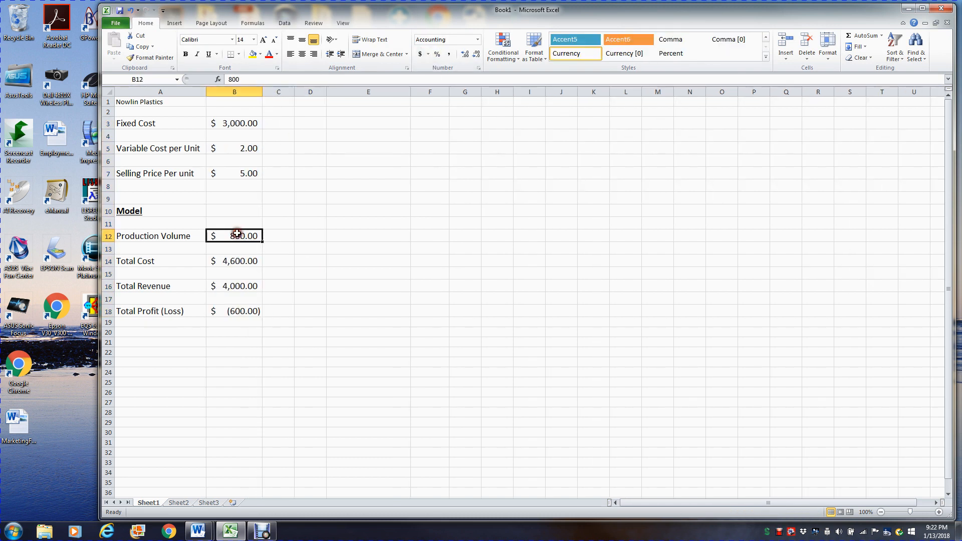
{"action": "left_click", "coordinate": [447, 55]}
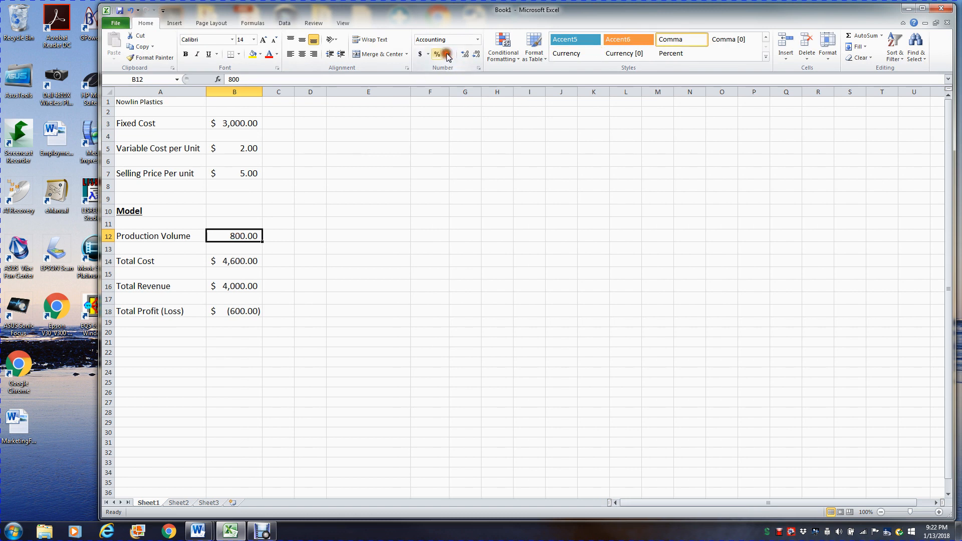
{"action": "left_click", "coordinate": [292, 349]}
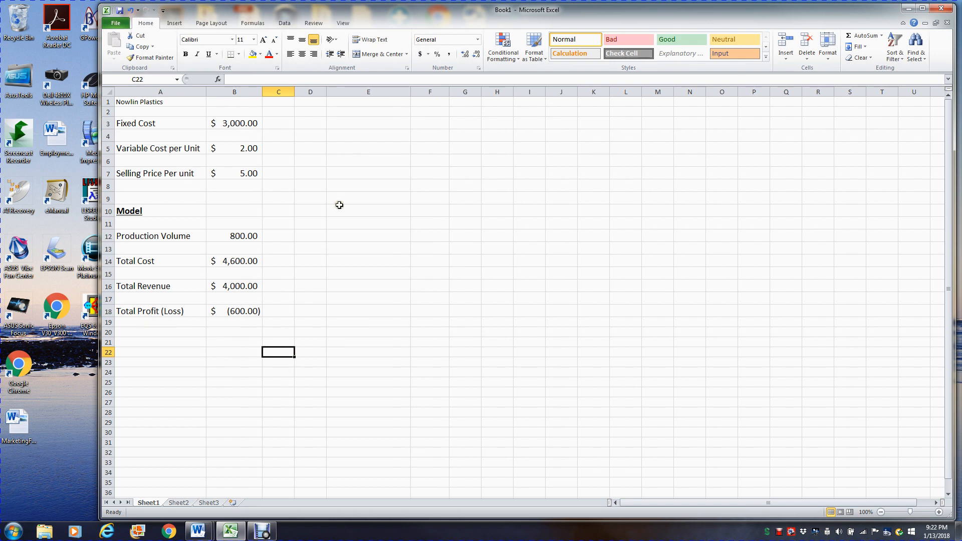
- Set the production volume in B12 to 300
{"action": "left_click", "coordinate": [241, 238]}
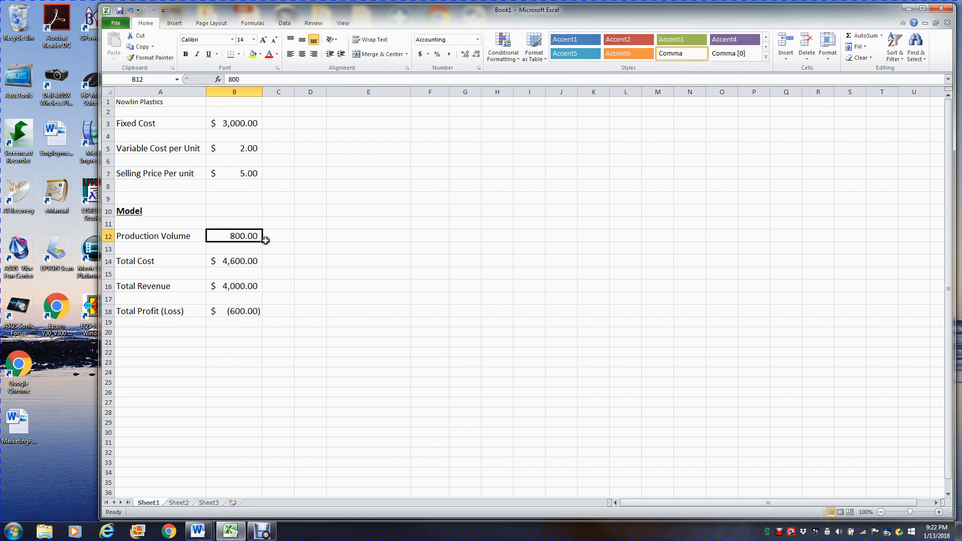
{"action": "type", "text": "300"}
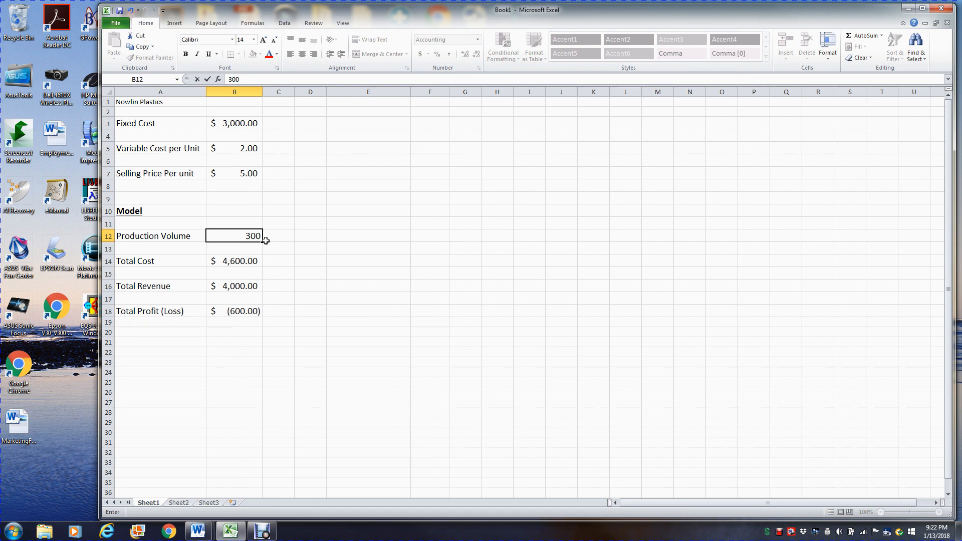
{"action": "key", "text": "Return"}
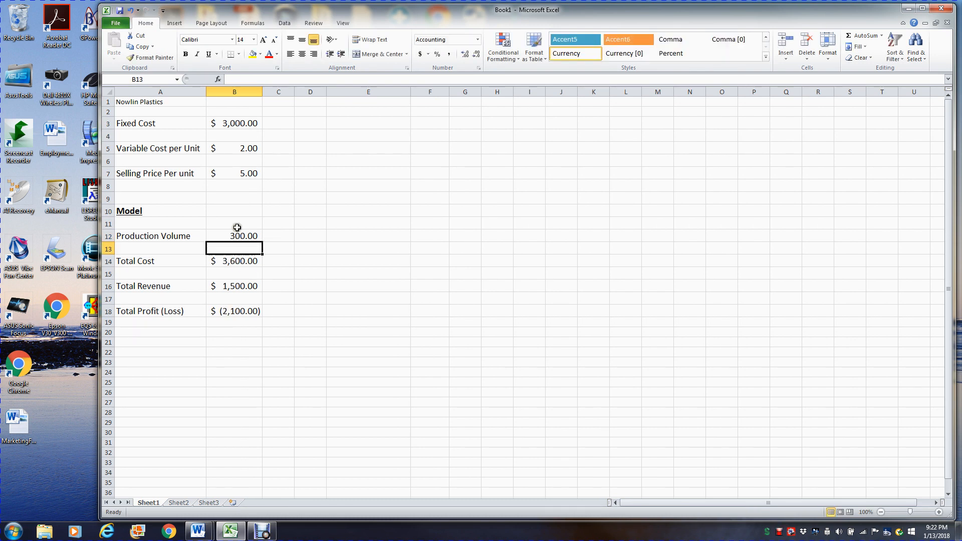
- Set the production volume in B12 to 680
{"action": "left_click", "coordinate": [241, 234]}
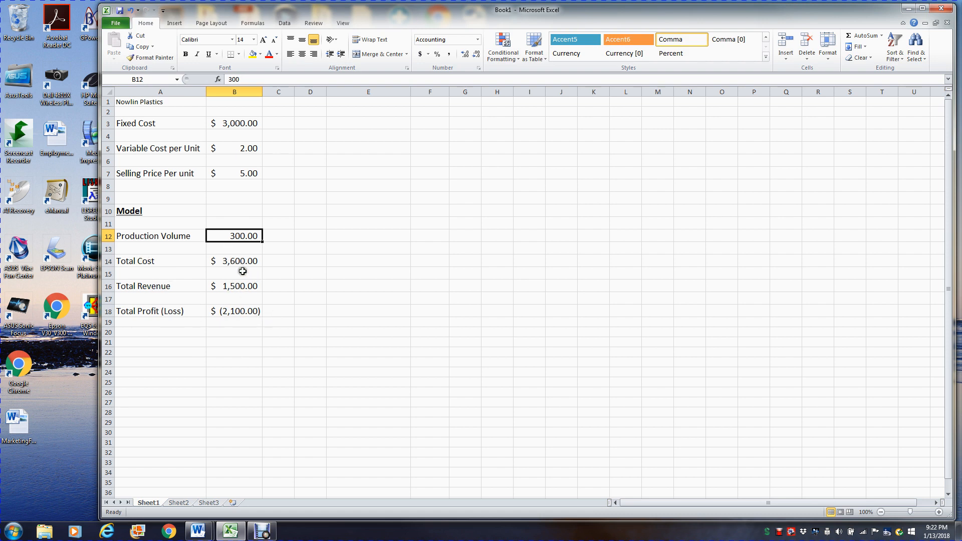
{"action": "type", "text": "6"}
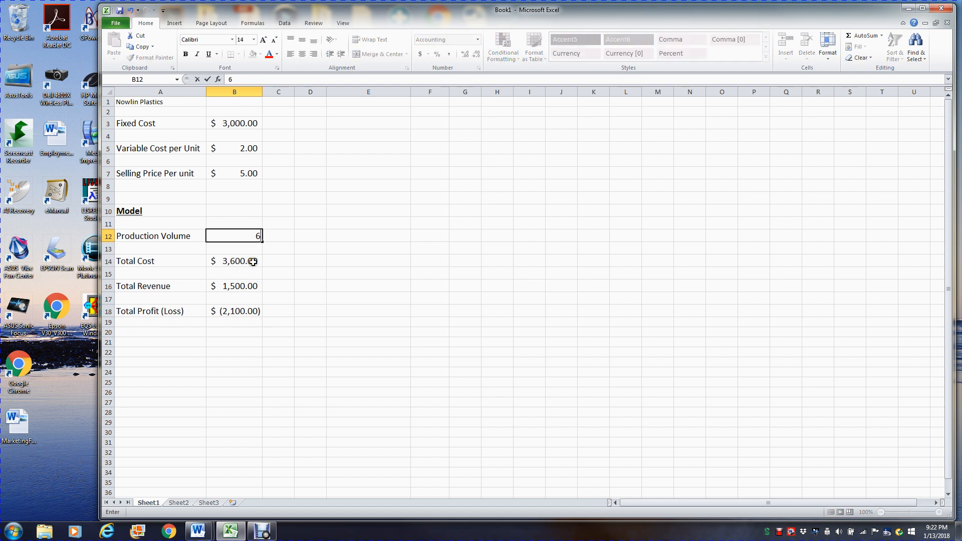
{"action": "type", "text": "80"}
{"action": "key", "text": "Return"}
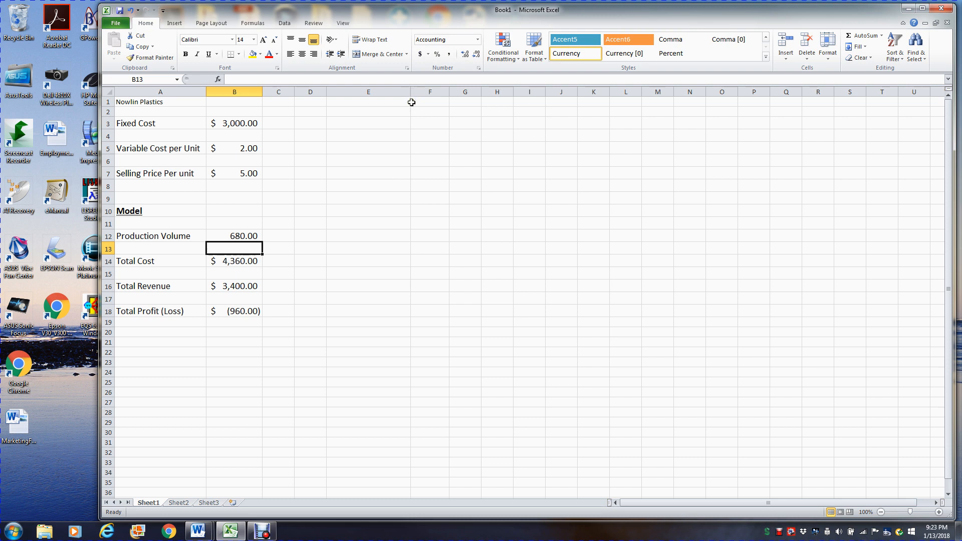
- Run Goal Seek to bring Total Profit in B18 to 0 by changing the production volume in B12, and accept the solution
{"action": "left_click", "coordinate": [285, 25]}
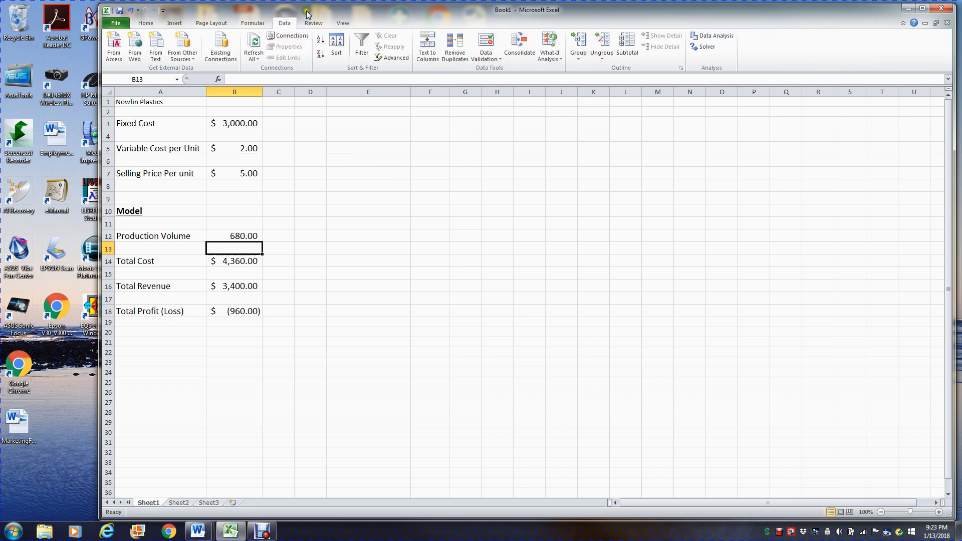
{"action": "left_click", "coordinate": [562, 60]}
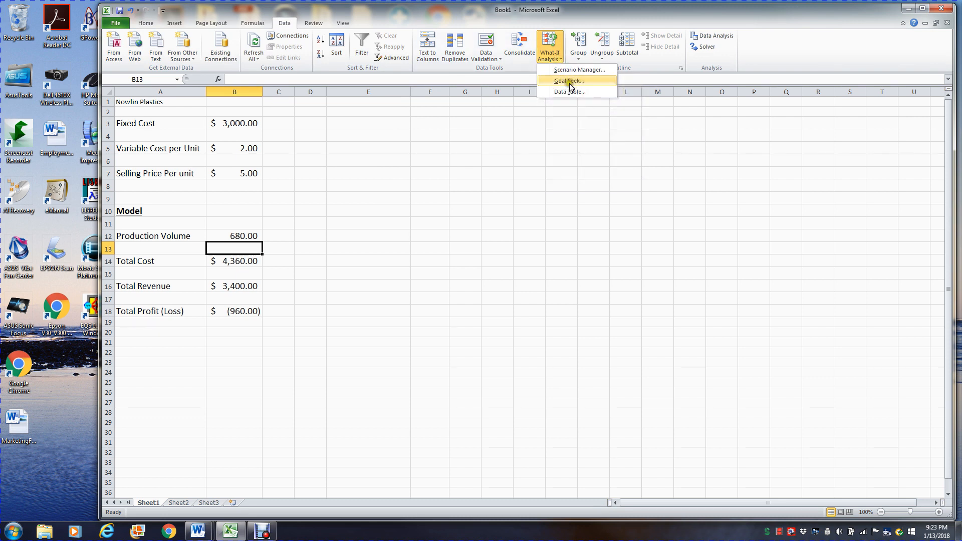
{"action": "left_click", "coordinate": [568, 80]}
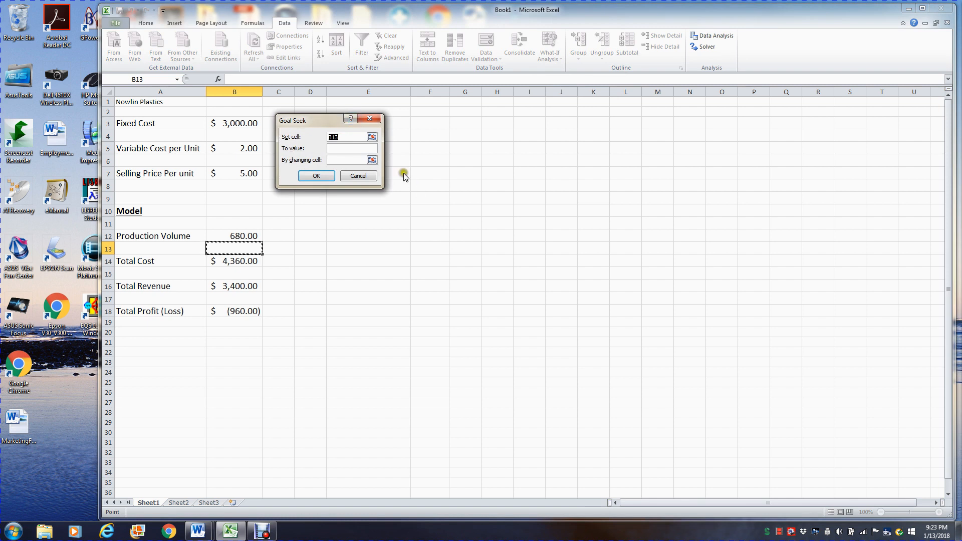
{"action": "left_click", "coordinate": [251, 311]}
{"action": "left_click", "coordinate": [369, 149]}
{"action": "left_click", "coordinate": [372, 161]}
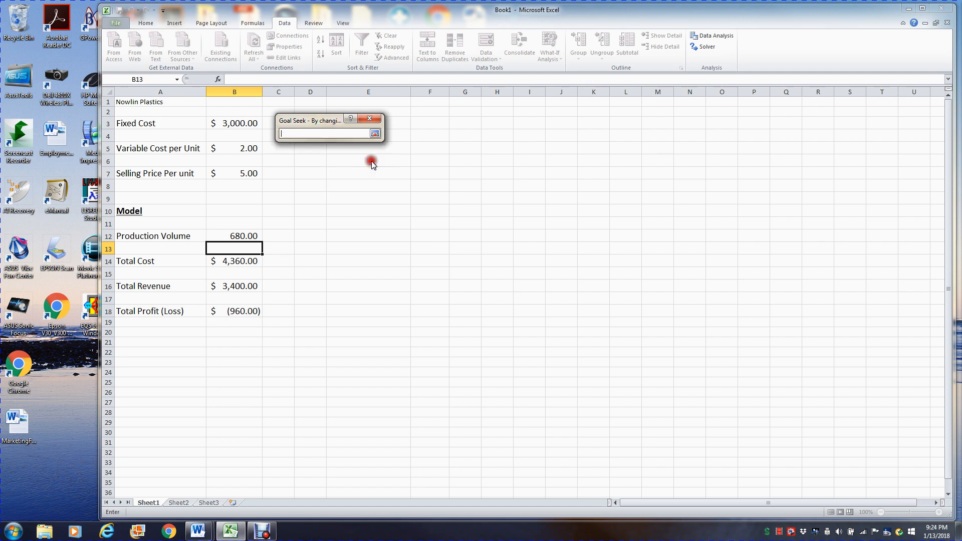
{"action": "left_click", "coordinate": [240, 237]}
{"action": "left_click", "coordinate": [373, 134]}
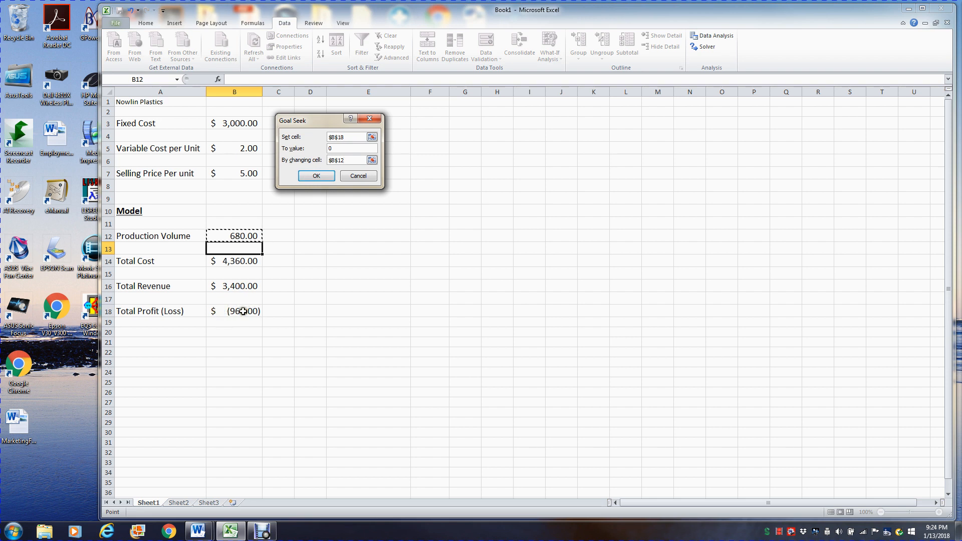
{"action": "left_click", "coordinate": [316, 175]}
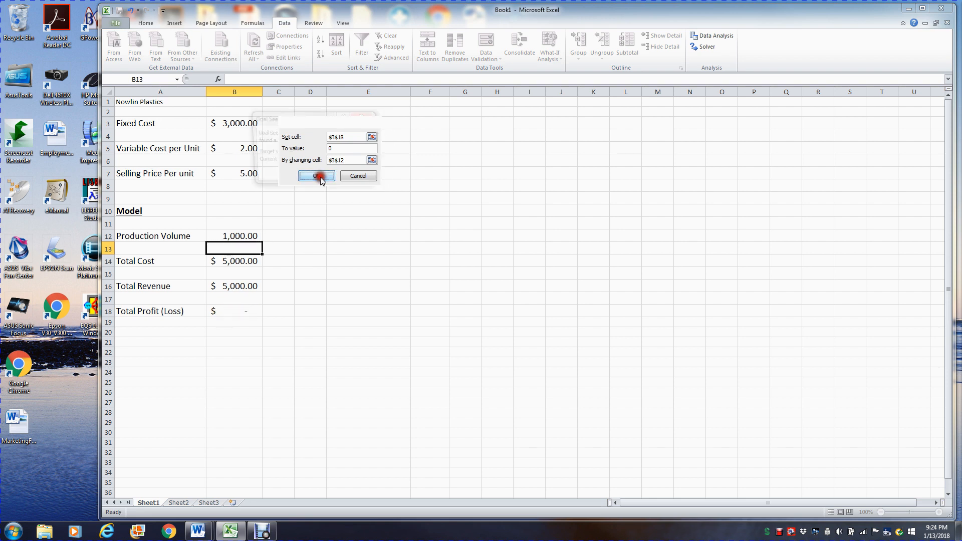
{"action": "left_click_drag", "start_coordinate": [316, 115], "coordinate": [369, 140]}
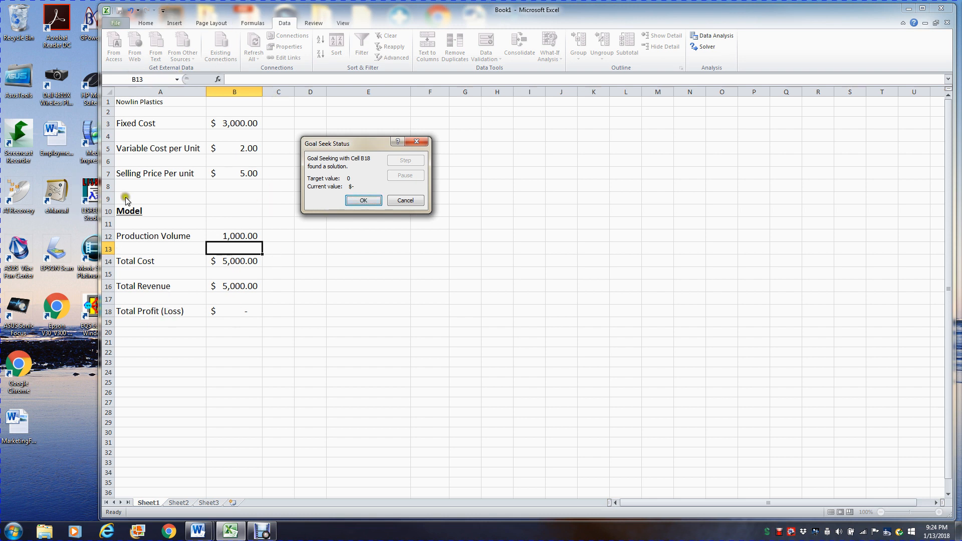
{"action": "left_click", "coordinate": [363, 200]}
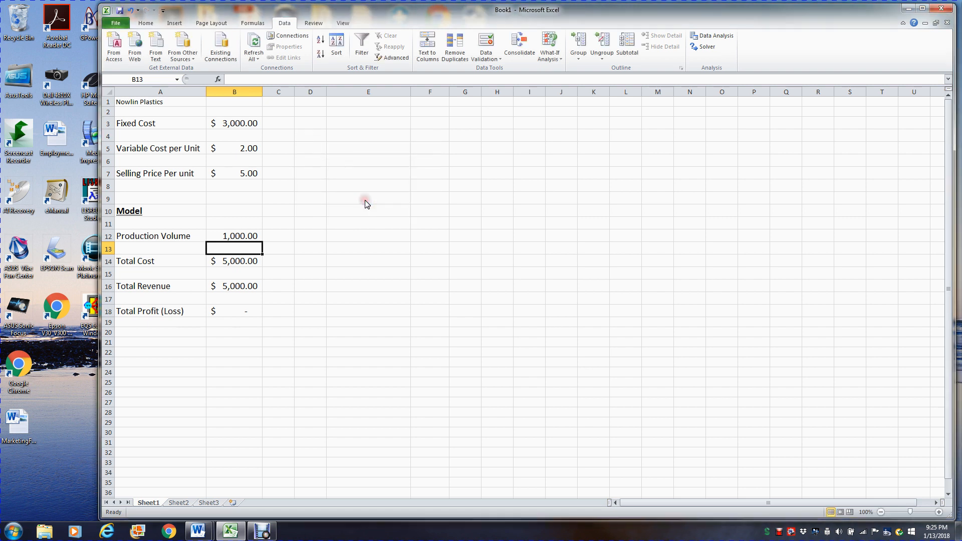